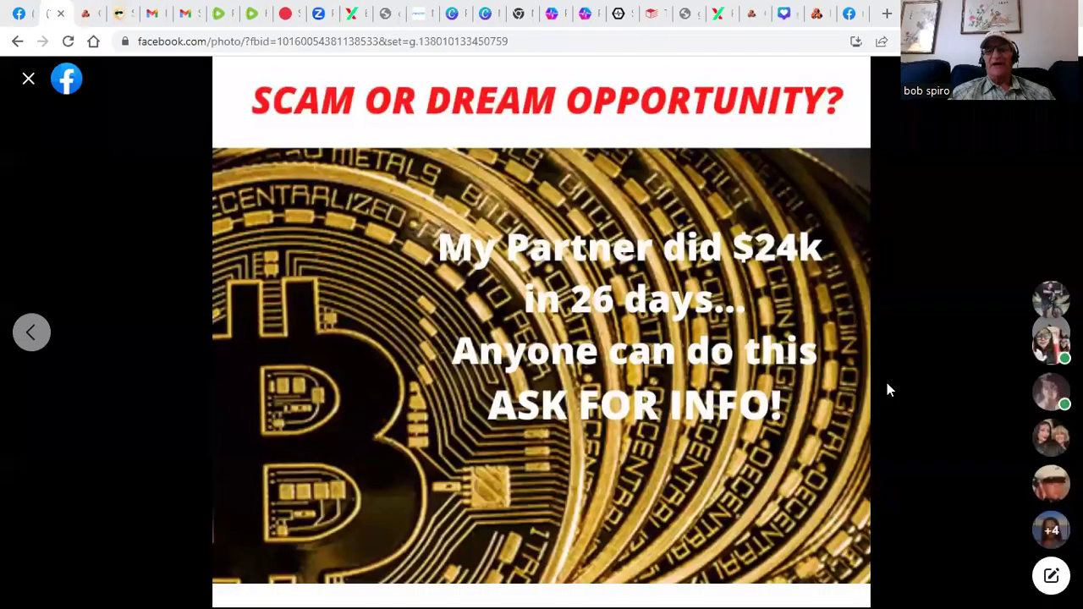
Close the full-screen scam-or-dream photo to get back to the Healthy Cryptopreneurs group feed.
key(Escape)
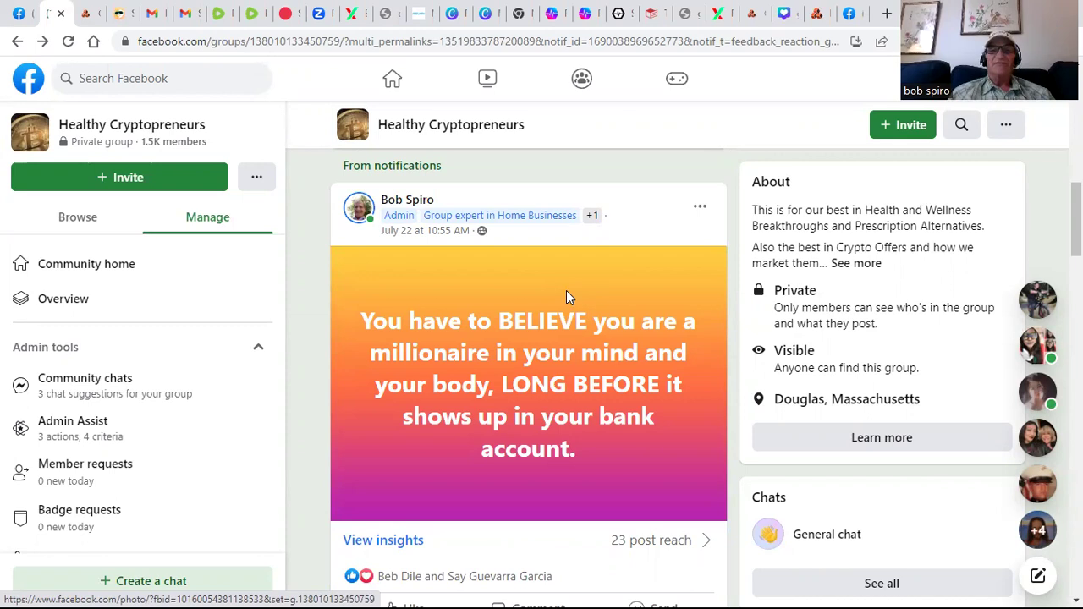
Switch to GPBots' transaction history and scroll down through the reward and deposit entries.
click(750, 15)
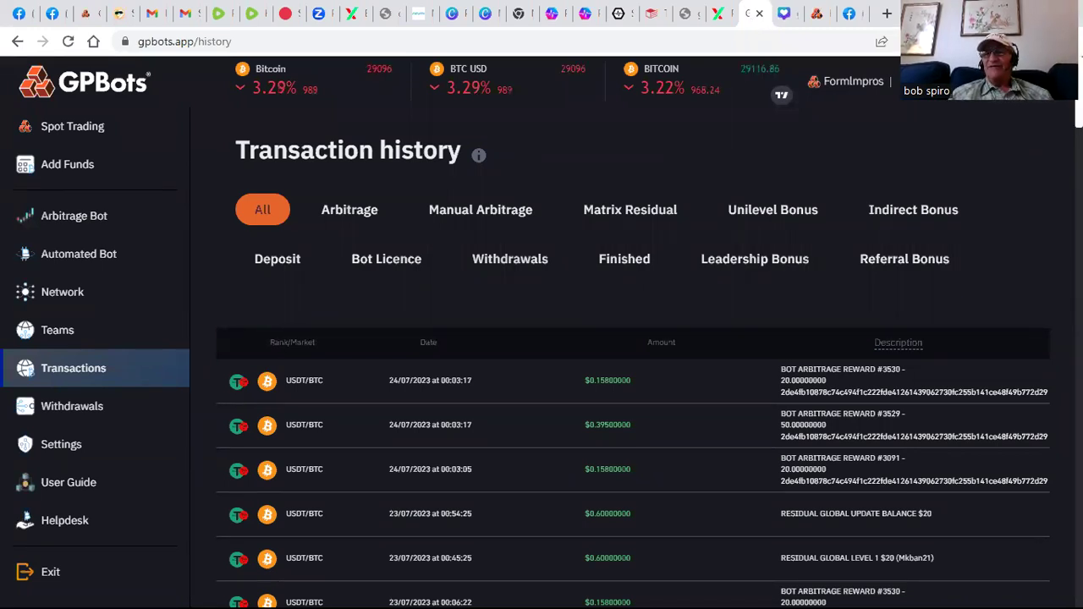
scroll(633, 339, down, 8)
scroll(633, 339, down, 8)
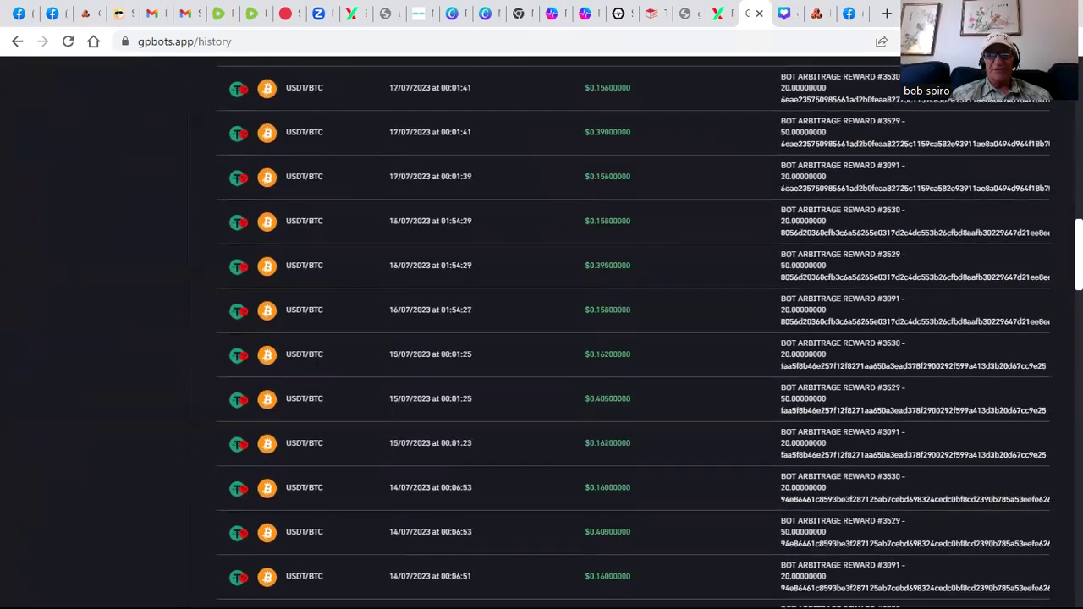
scroll(633, 338, down, 9)
scroll(634, 338, down, 6)
scroll(633, 339, down, 3)
scroll(633, 339, down, 6)
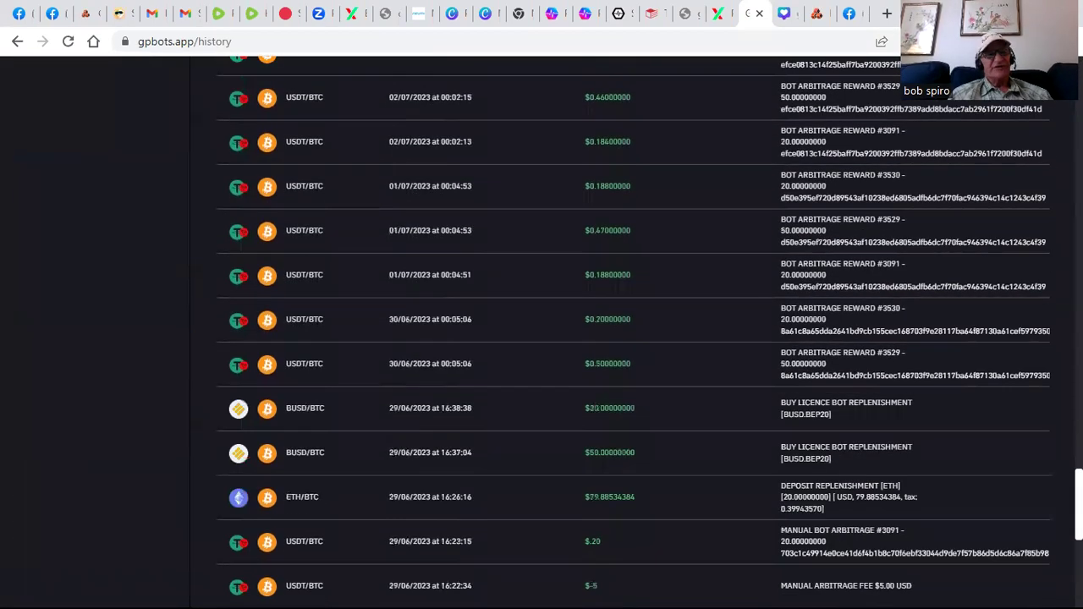
scroll(598, 408, down, 2)
scroll(598, 408, down, 5)
scroll(598, 254, up, 4)
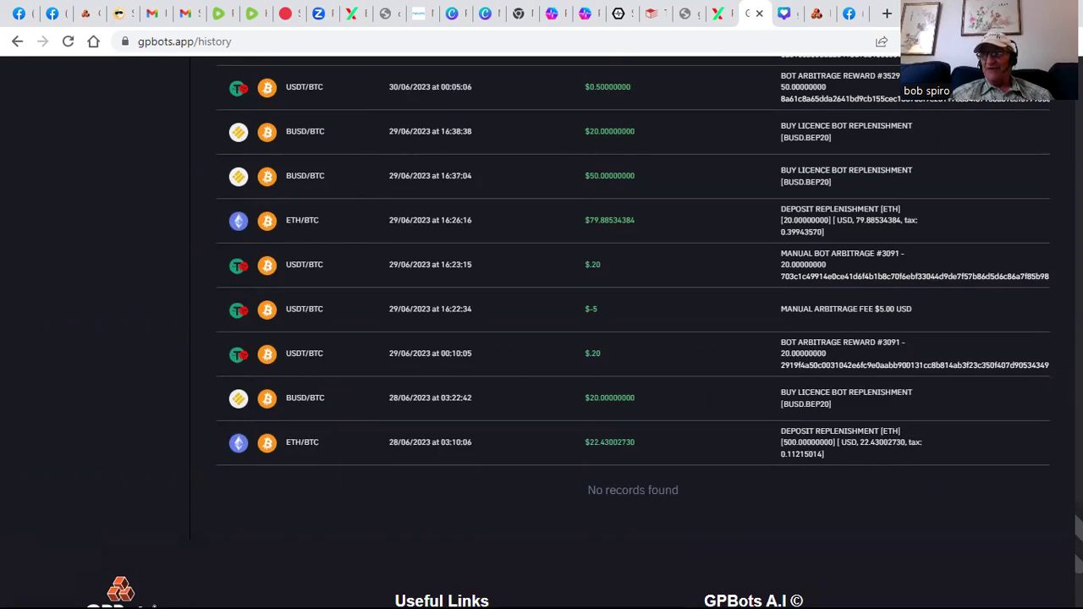
Scroll the transaction history back up to the latest entries through 24/07/2023.
drag(1079, 525, 1078, 483)
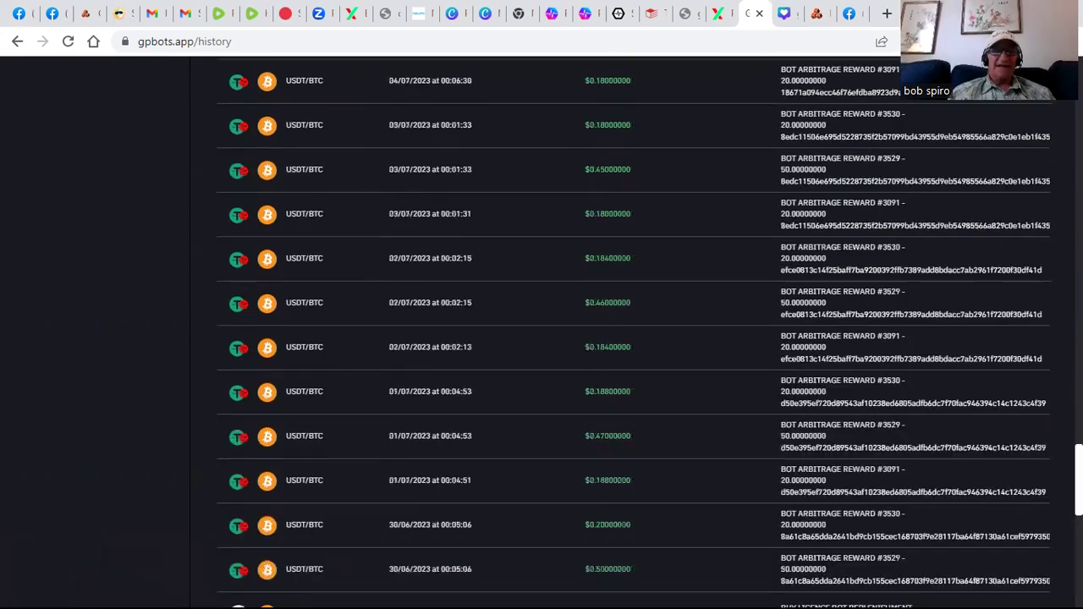
scroll(633, 332, up, 2)
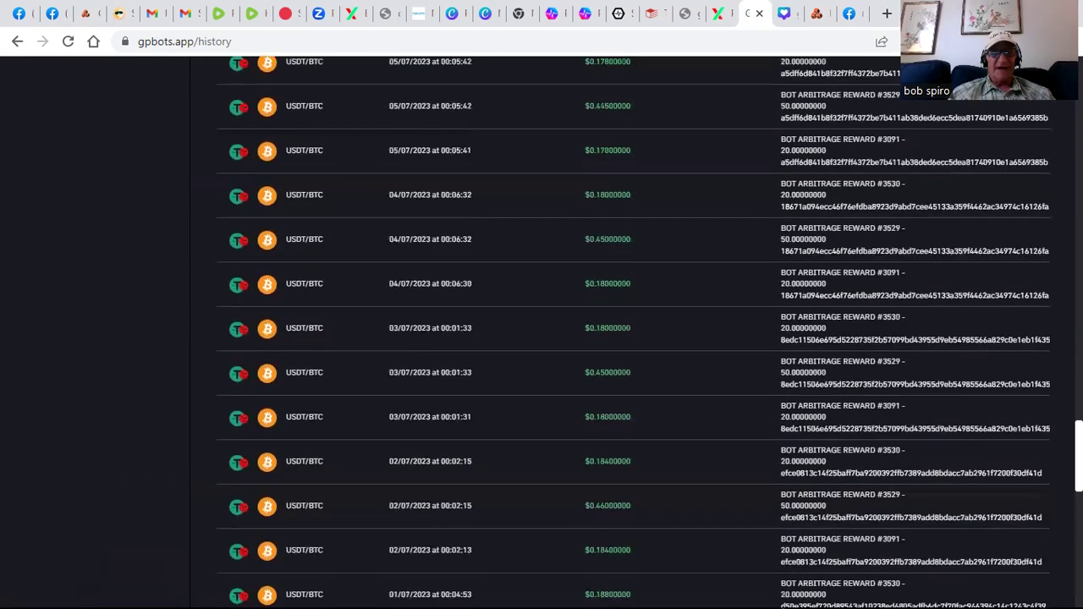
scroll(633, 332, up, 2)
scroll(633, 332, up, 3)
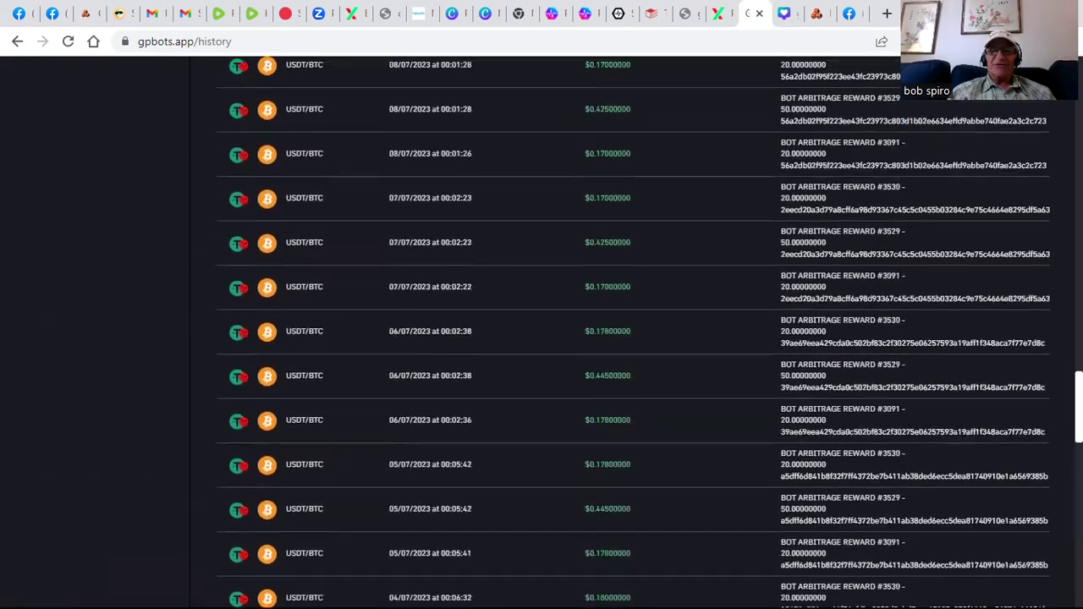
scroll(633, 332, up, 2)
scroll(634, 332, up, 1)
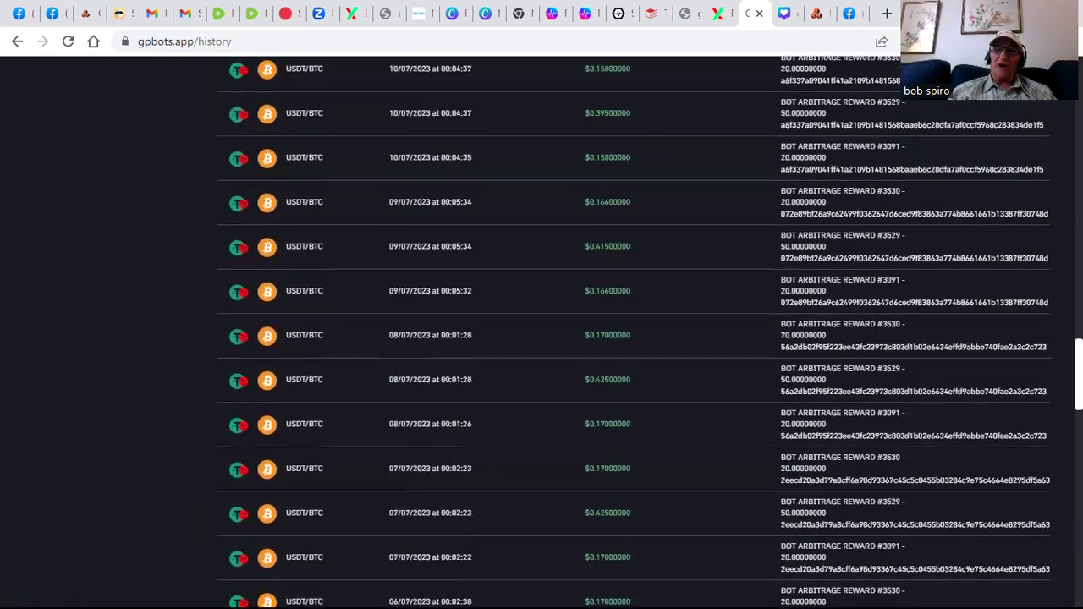
scroll(633, 332, up, 2)
scroll(633, 332, up, 1)
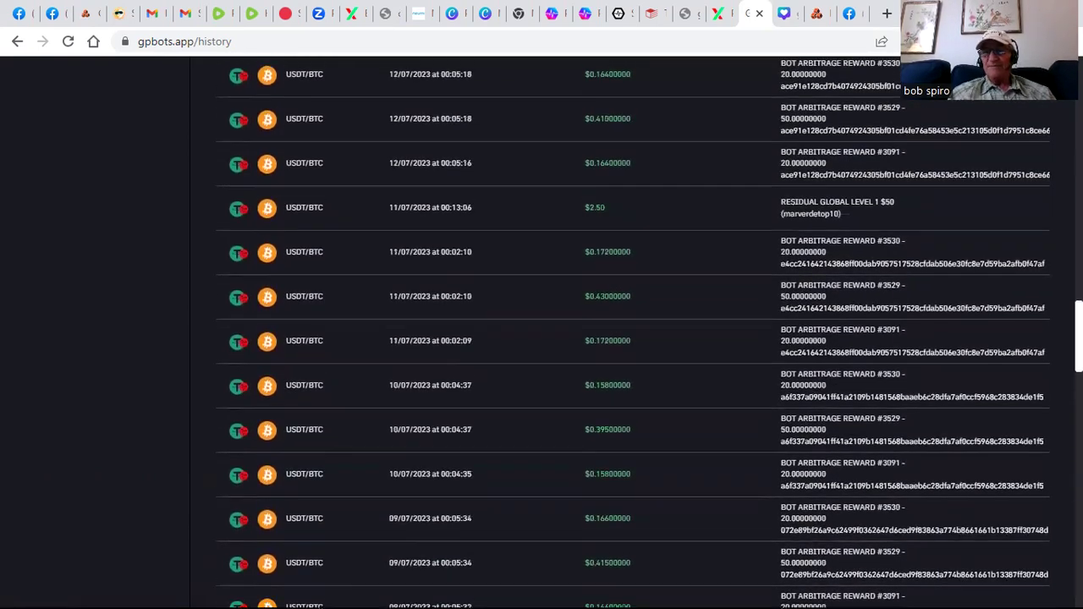
scroll(633, 332, up, 3)
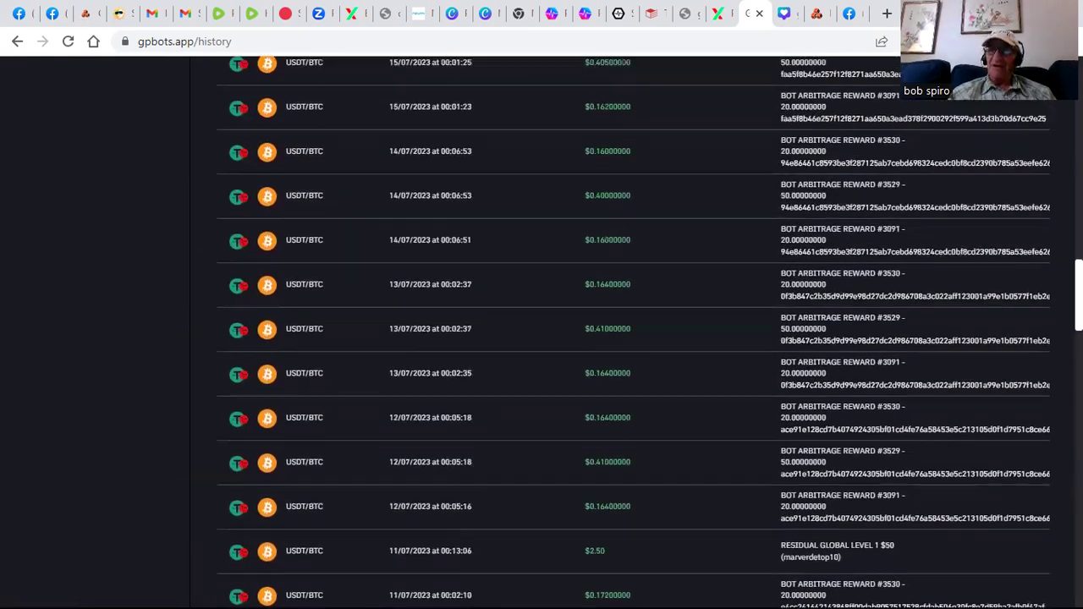
scroll(633, 332, up, 1)
scroll(633, 332, up, 1)
scroll(633, 332, up, 3)
scroll(633, 332, up, 1)
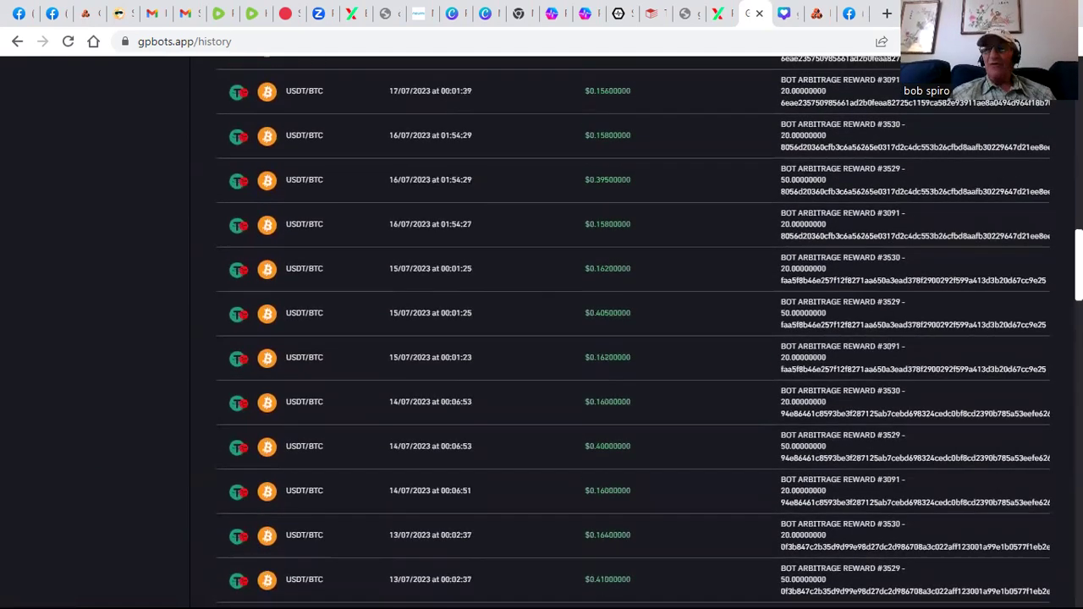
scroll(633, 332, up, 2)
scroll(633, 332, up, 1)
scroll(633, 332, up, 1)
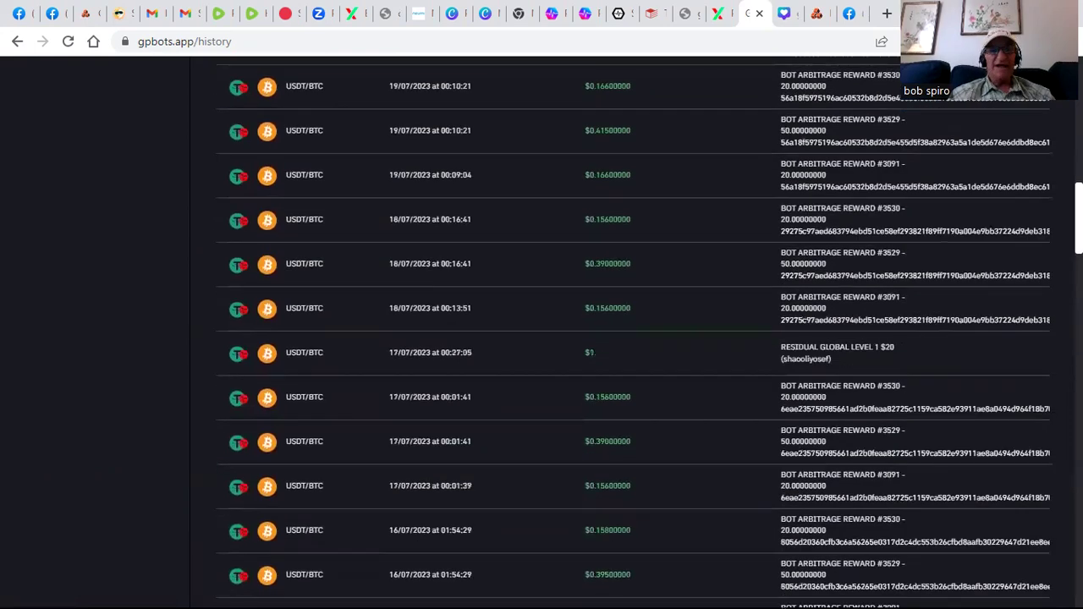
scroll(633, 332, up, 2)
scroll(633, 332, up, 6)
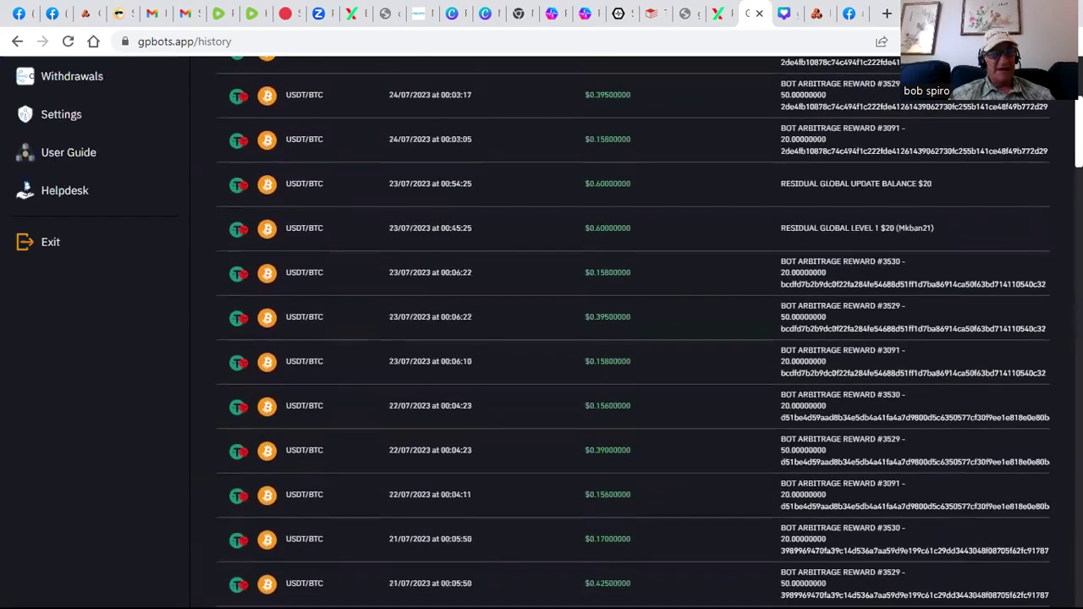
scroll(633, 332, up, 3)
scroll(633, 332, up, 1)
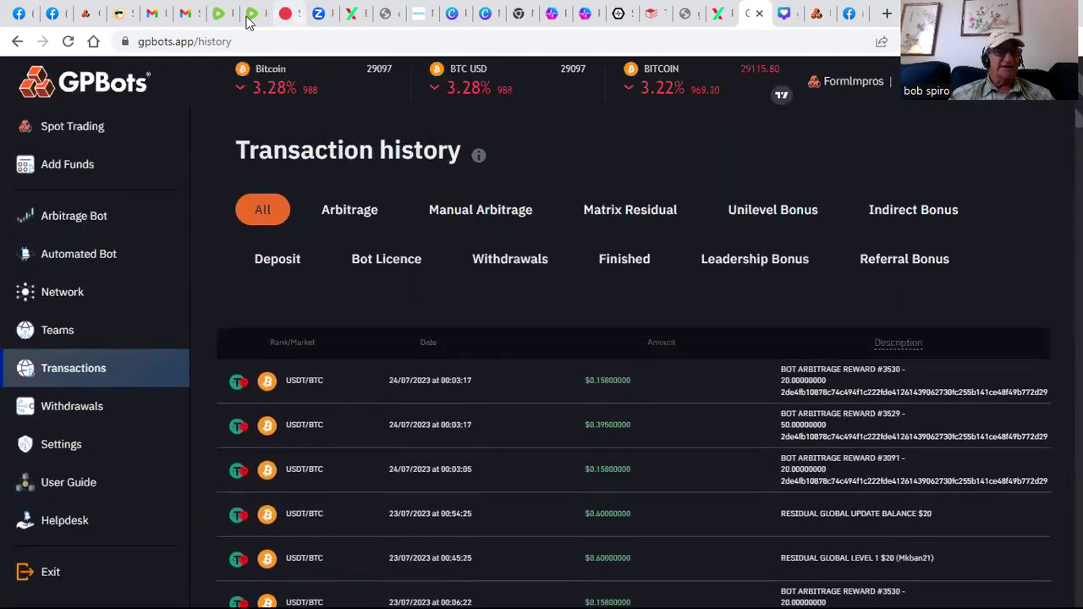
click(80, 221)
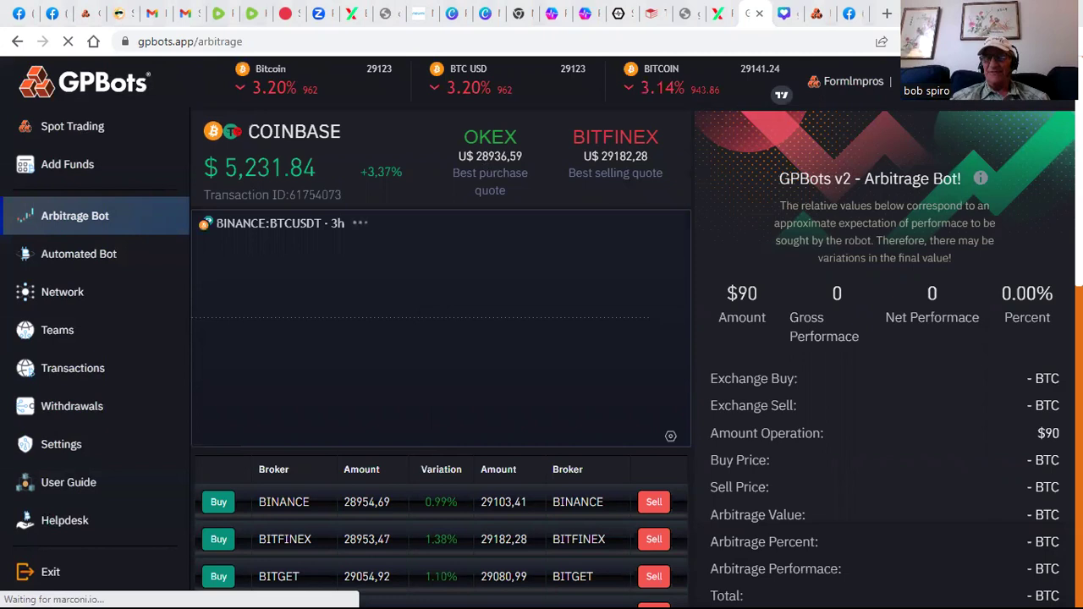
scroll(440, 338, down, 1)
scroll(440, 338, down, 1)
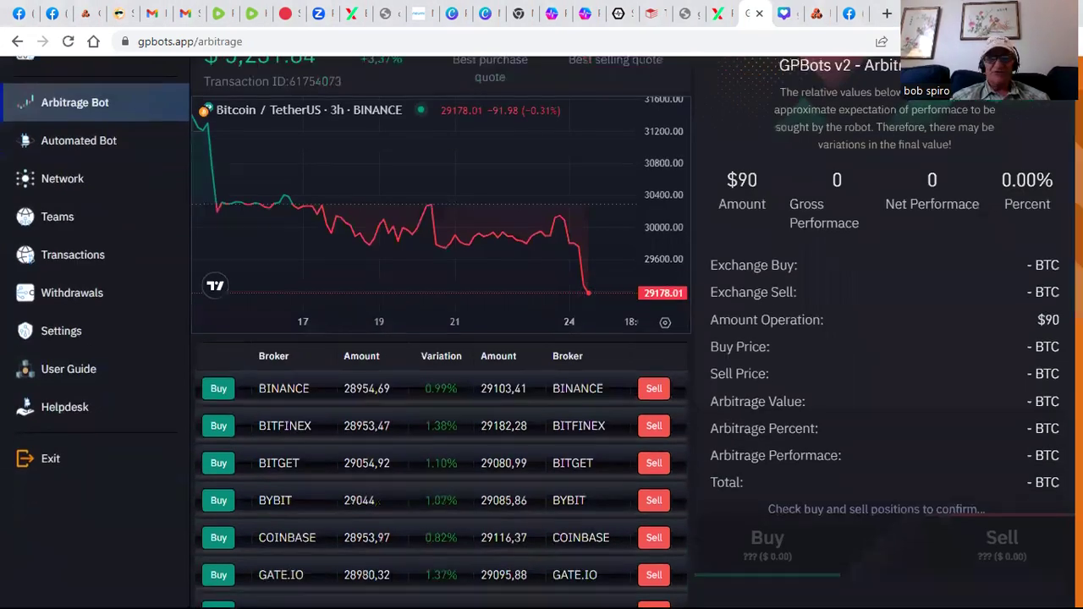
scroll(440, 339, down, 5)
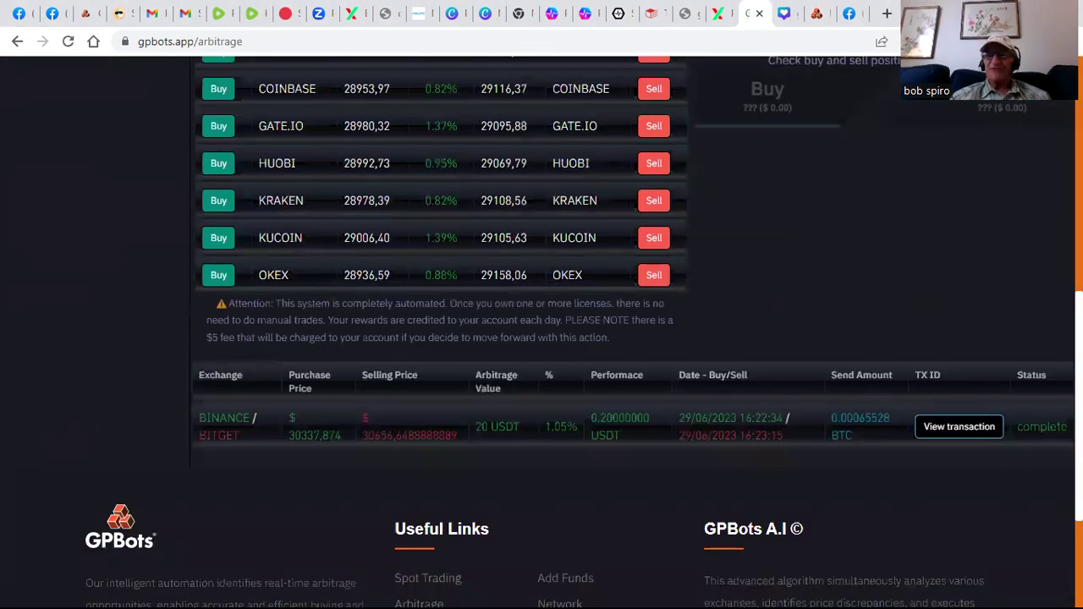
scroll(542, 339, up, 2)
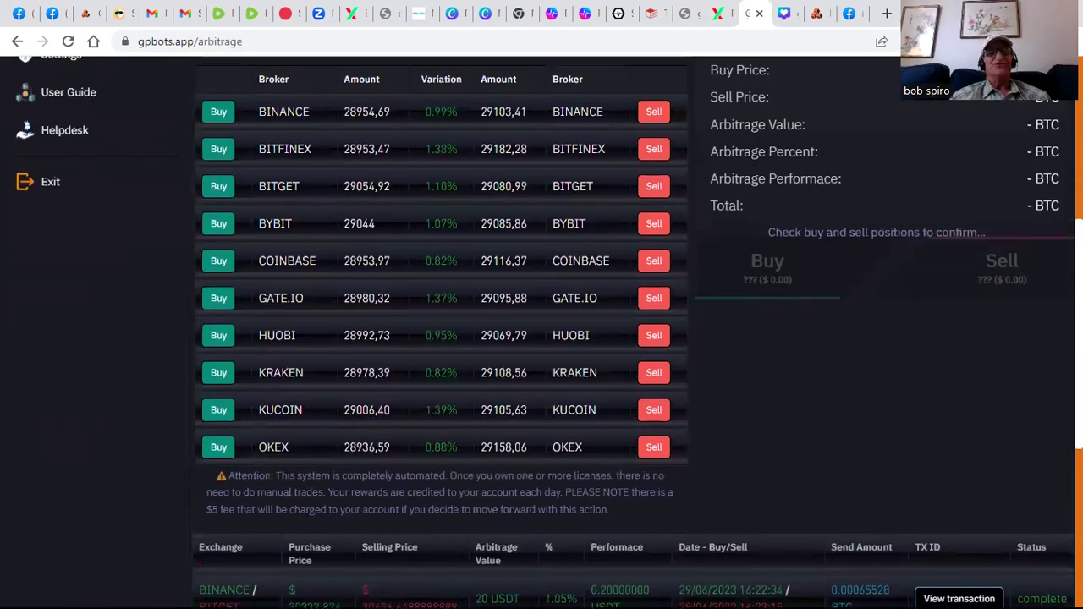
scroll(542, 339, up, 1)
scroll(542, 338, up, 1)
scroll(541, 339, up, 2)
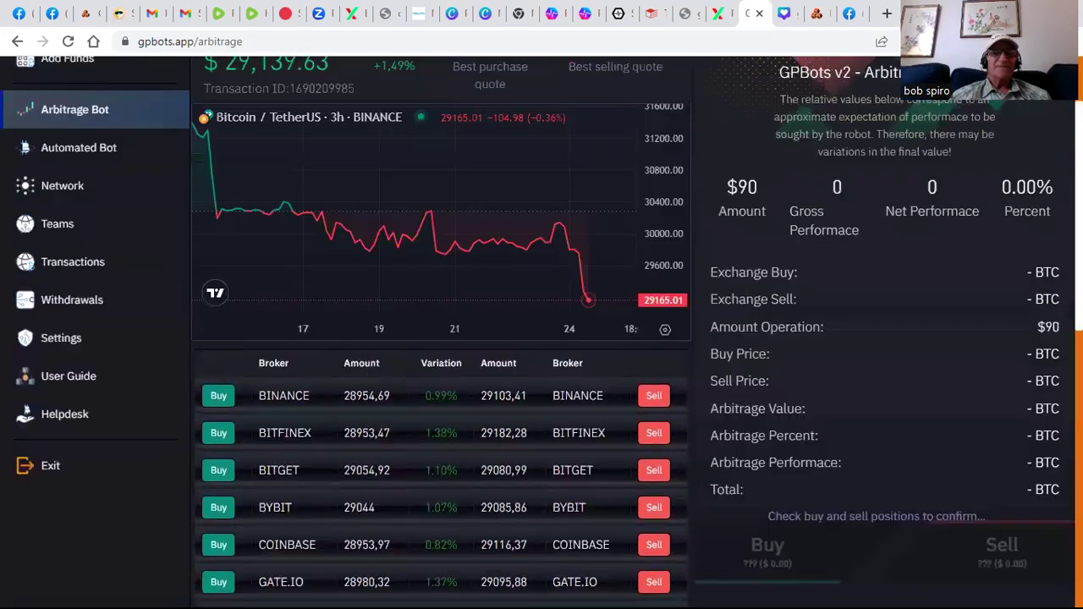
scroll(542, 338, up, 1)
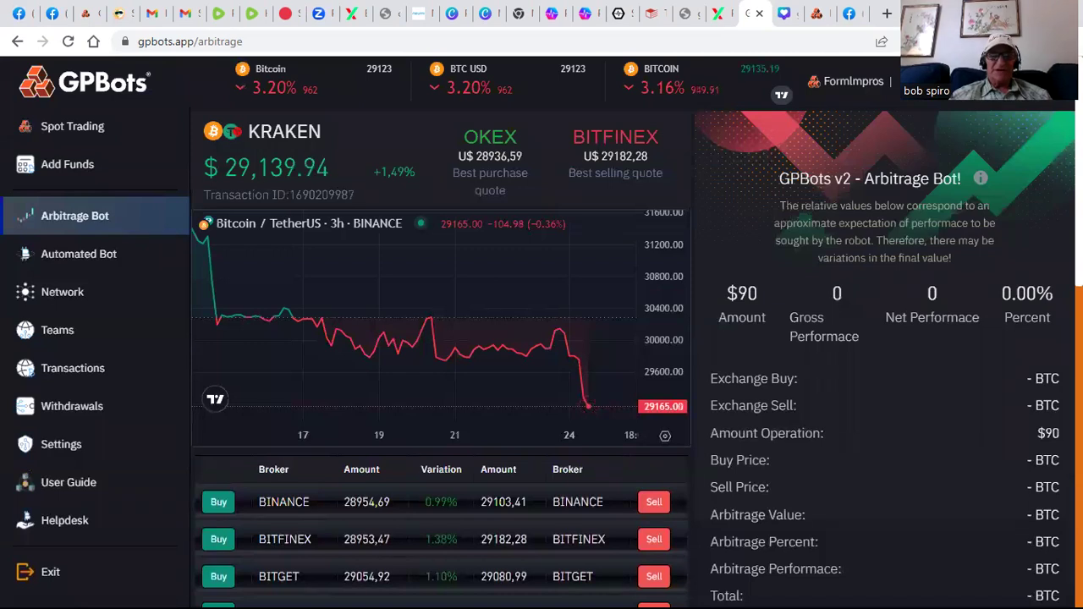
scroll(542, 338, down, 1)
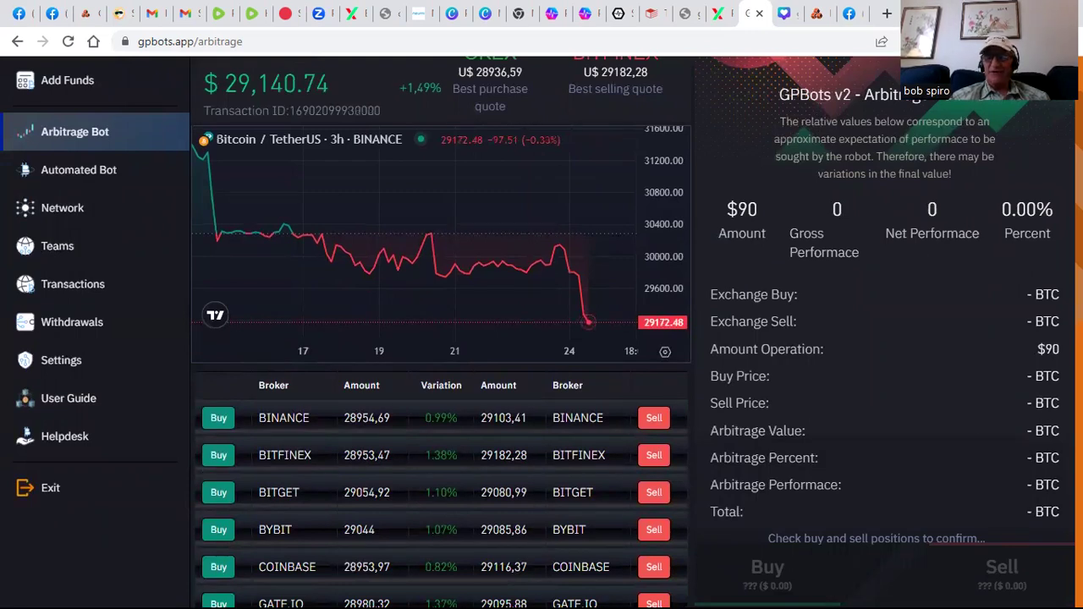
scroll(1053, 403, down, 5)
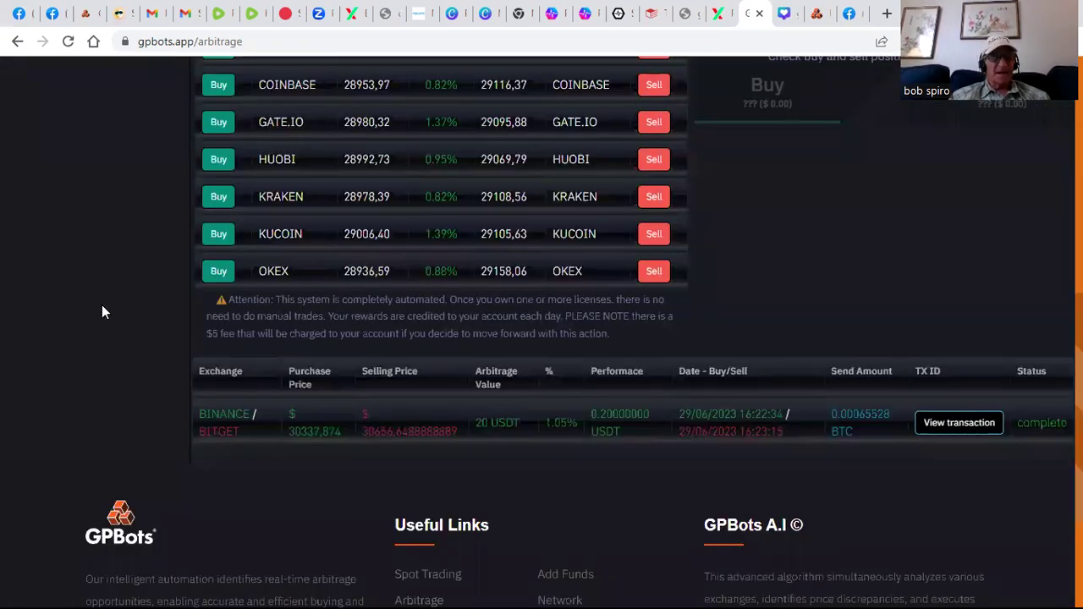
Choose OKEX as the exchange to buy on and look over the exchange list.
click(219, 272)
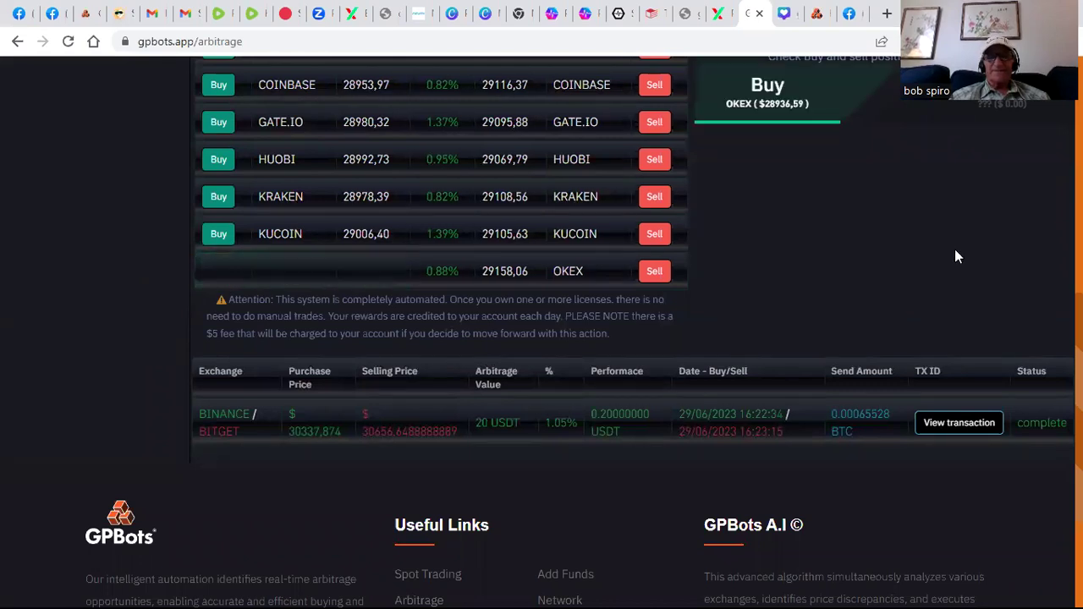
scroll(440, 339, up, 5)
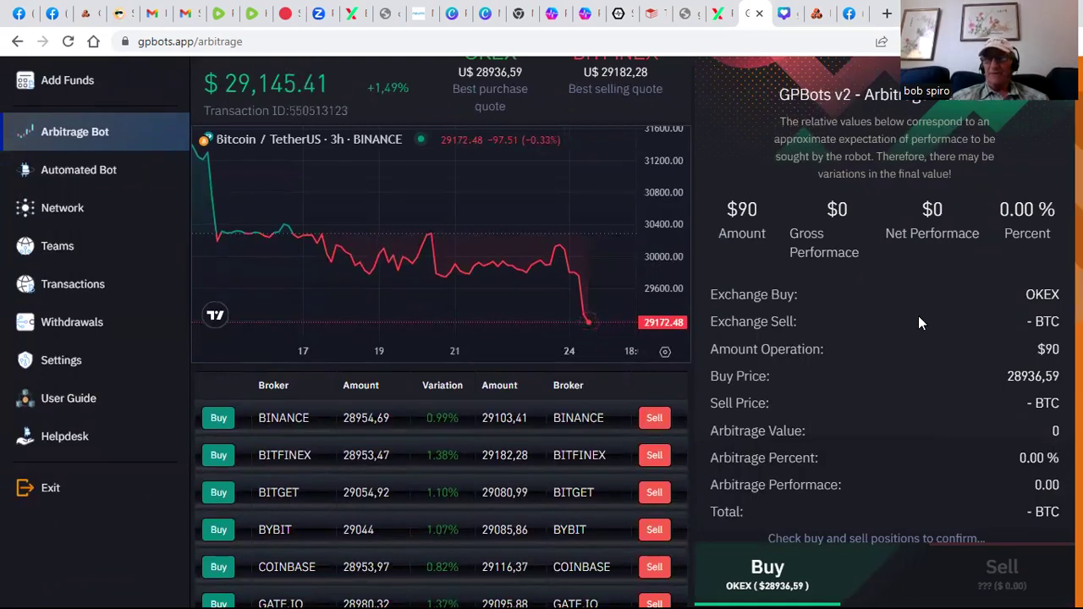
scroll(440, 339, down, 5)
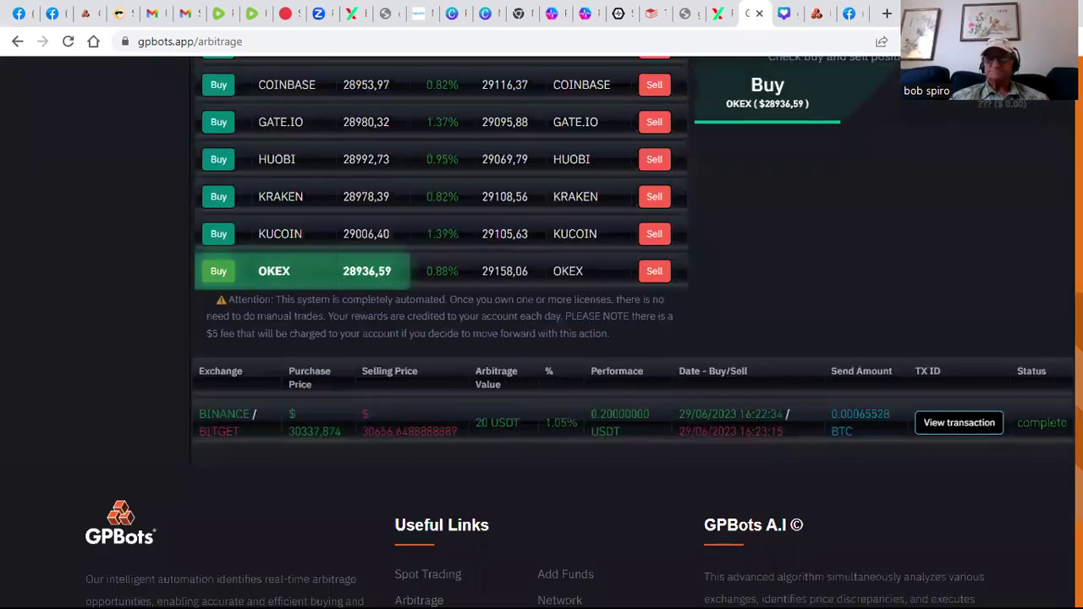
scroll(542, 330, up, 2)
scroll(542, 330, up, 1)
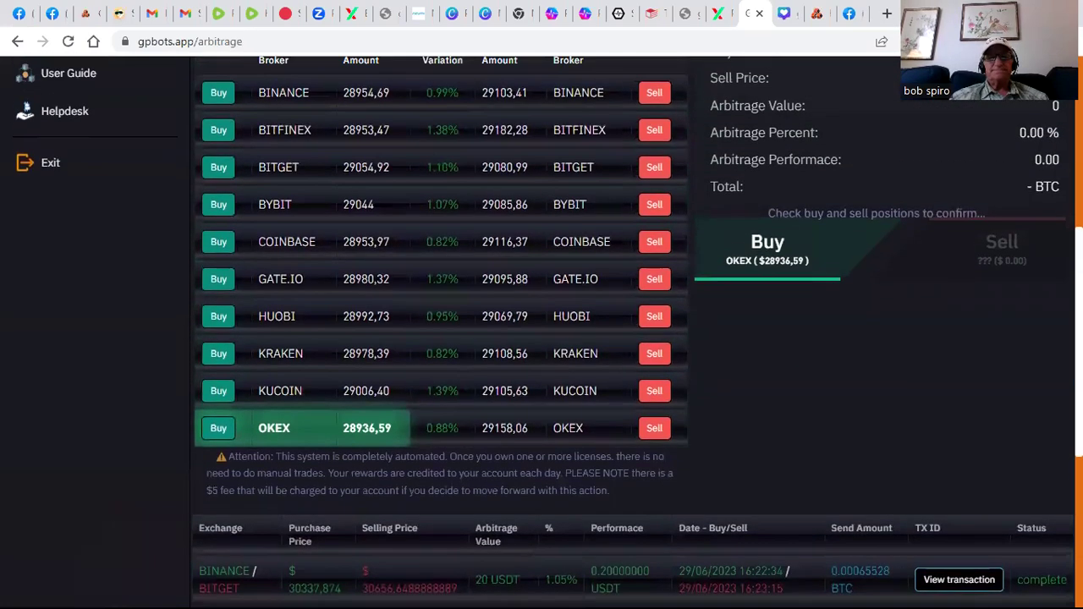
scroll(542, 330, up, 1)
scroll(542, 330, up, 1)
scroll(541, 331, up, 2)
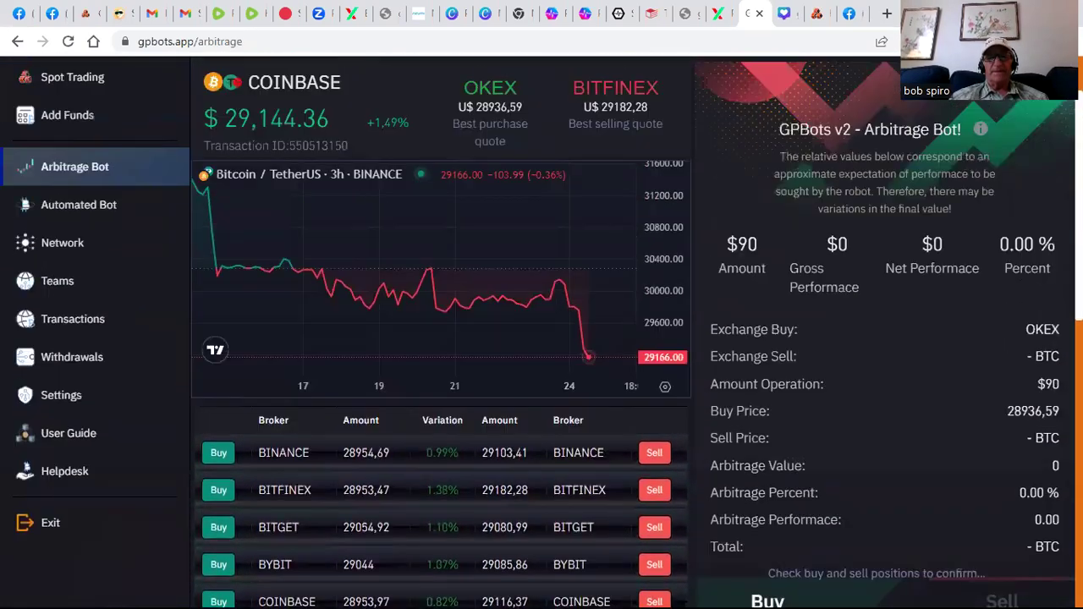
scroll(542, 330, up, 1)
scroll(541, 330, down, 1)
scroll(649, 142, down, 1)
scroll(650, 141, down, 1)
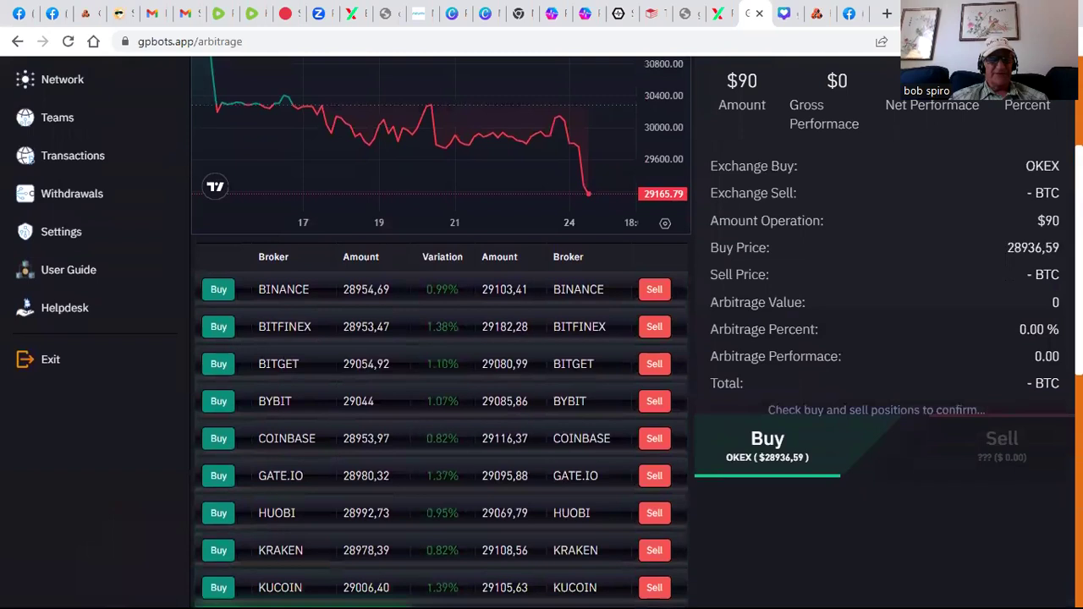
Choose Bitfinex as the sell exchange and bring up the $90 order confirmation.
click(657, 326)
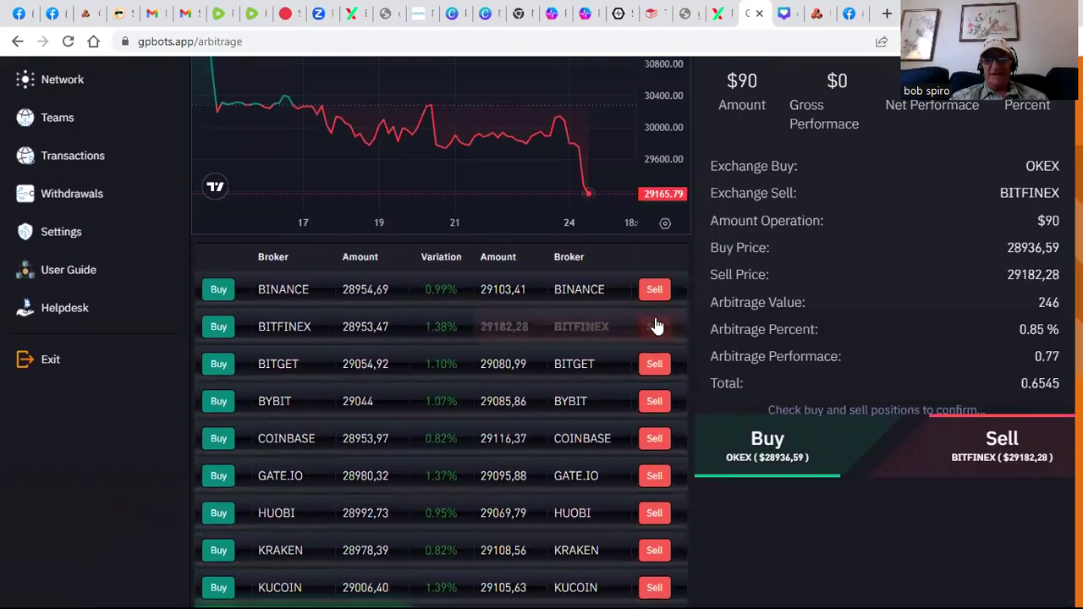
click(787, 453)
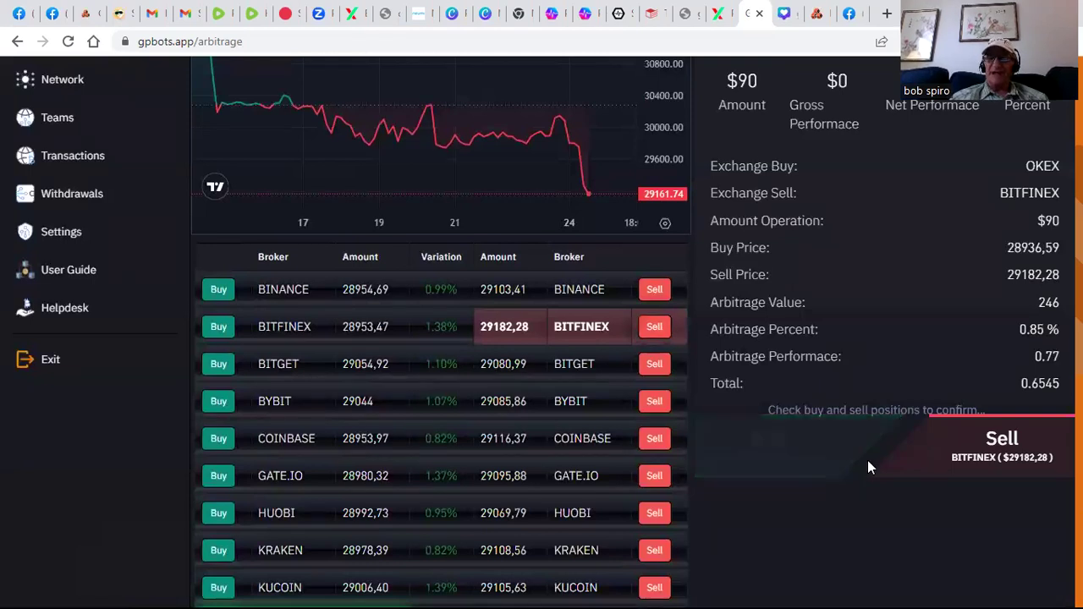
click(951, 458)
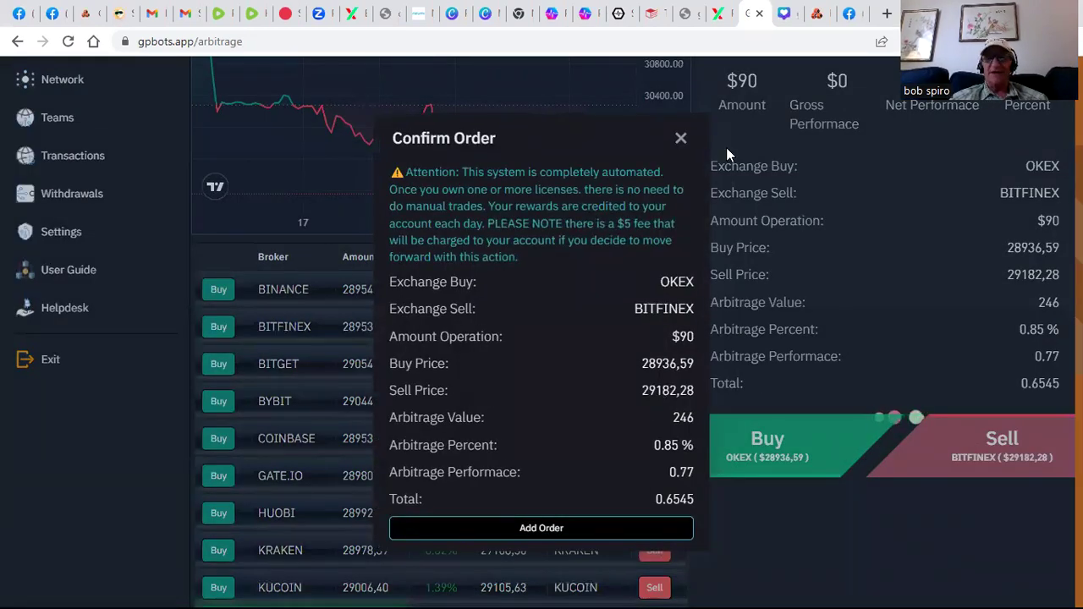
Dismiss Confirm Order without placing it and return to the top of the Arbitrage Bot page.
click(679, 140)
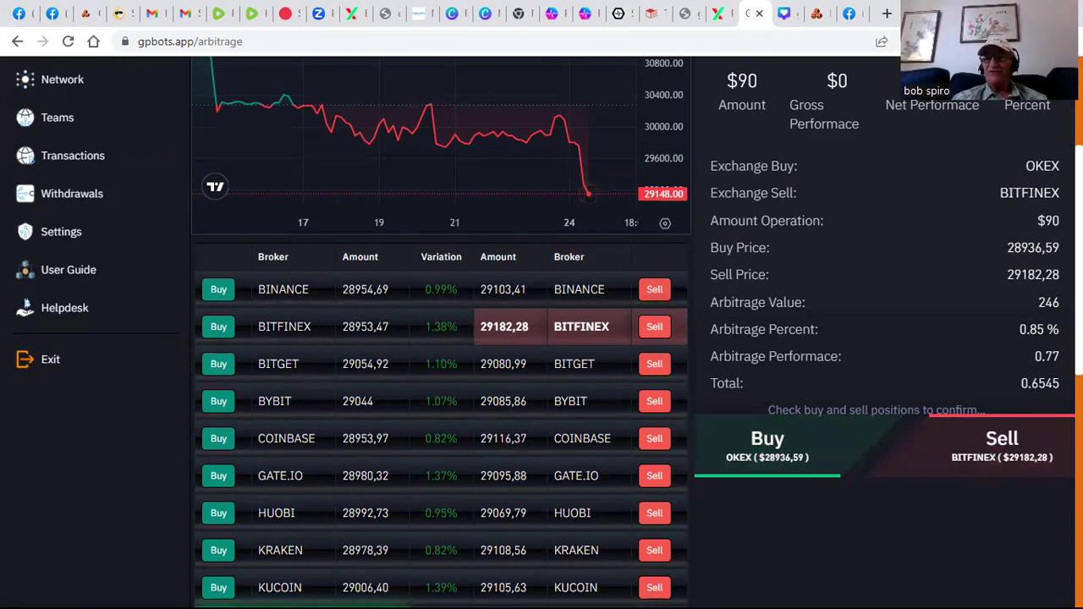
scroll(542, 338, up, 3)
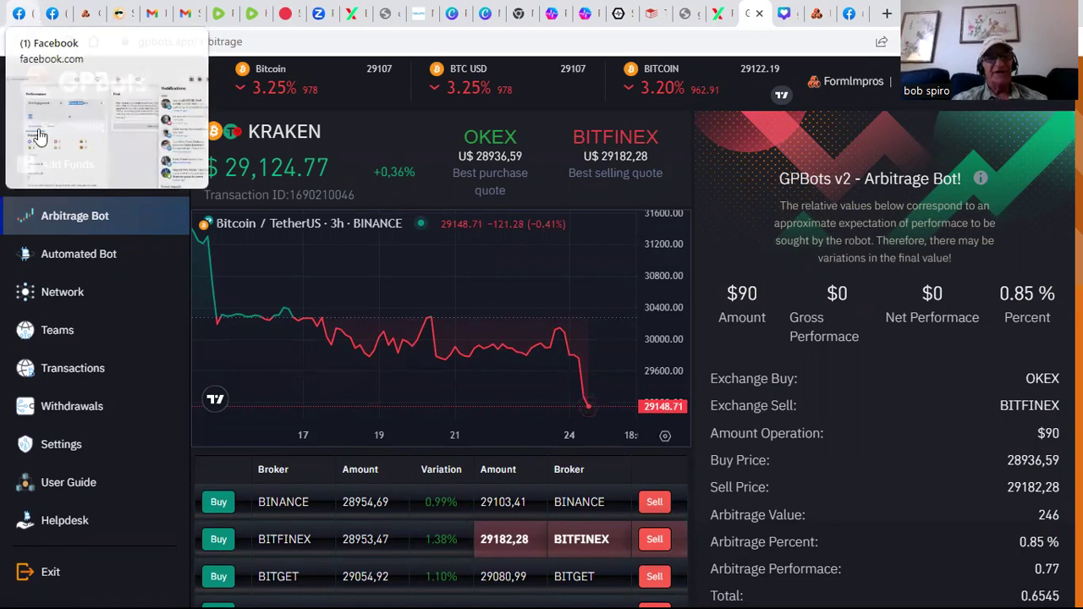
Go to Spot Trading to load the account dashboard with licences, performance and positions.
click(53, 127)
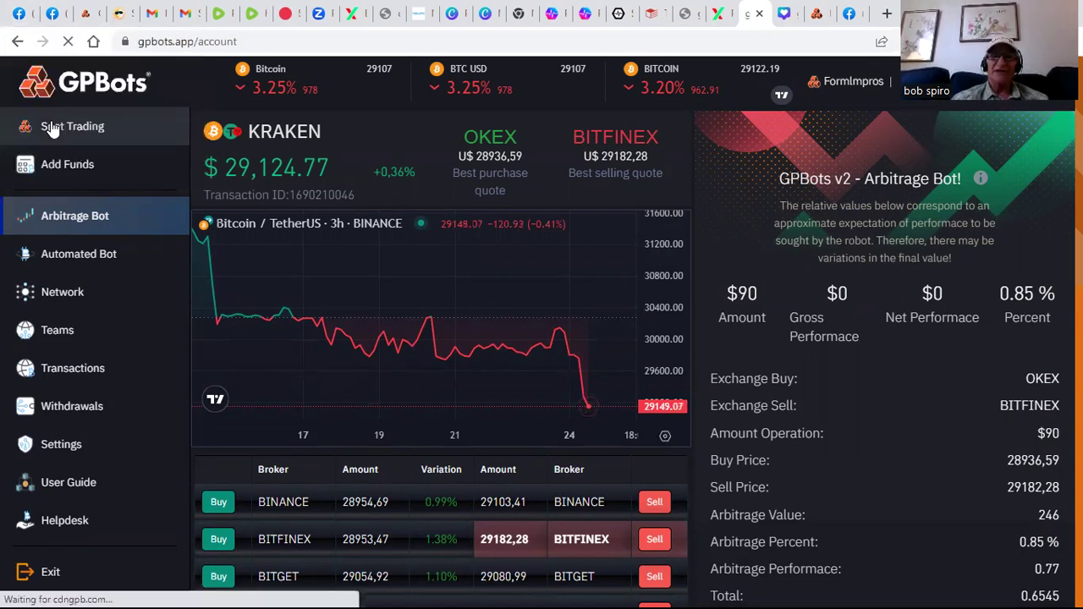